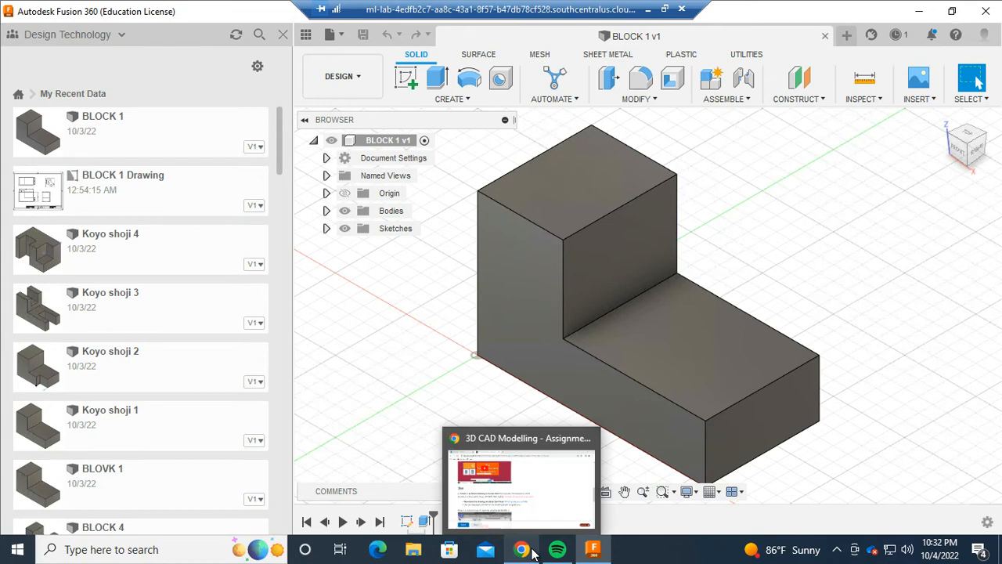
- Switch to Chrome, review the assignment instructions, and download the TECH DESIGN TITLEBLOCK drawing template from its link
{"action": "left_click", "coordinate": [516, 490]}
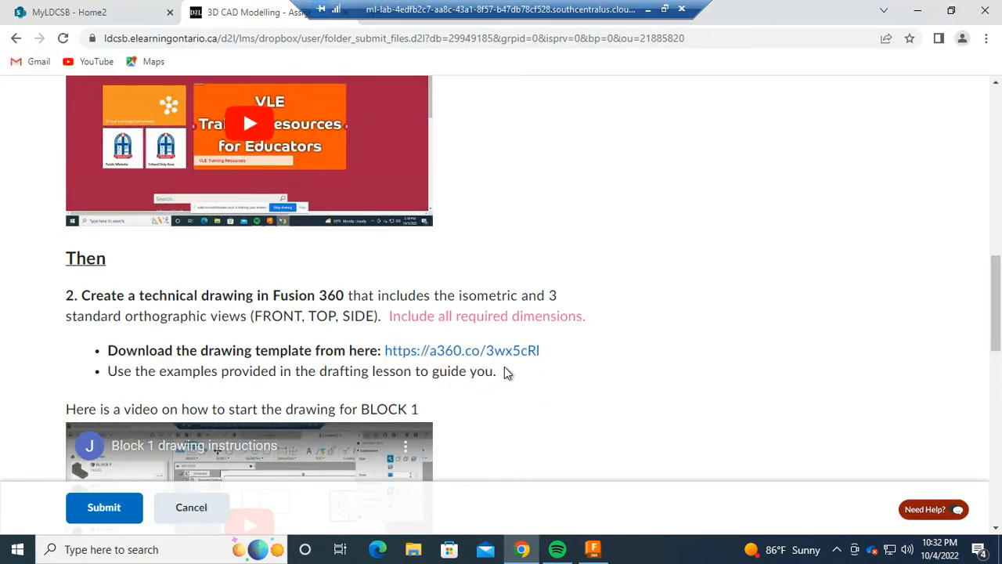
{"action": "scroll", "coordinate": [436, 279], "scroll_direction": "up", "scroll_amount": 5}
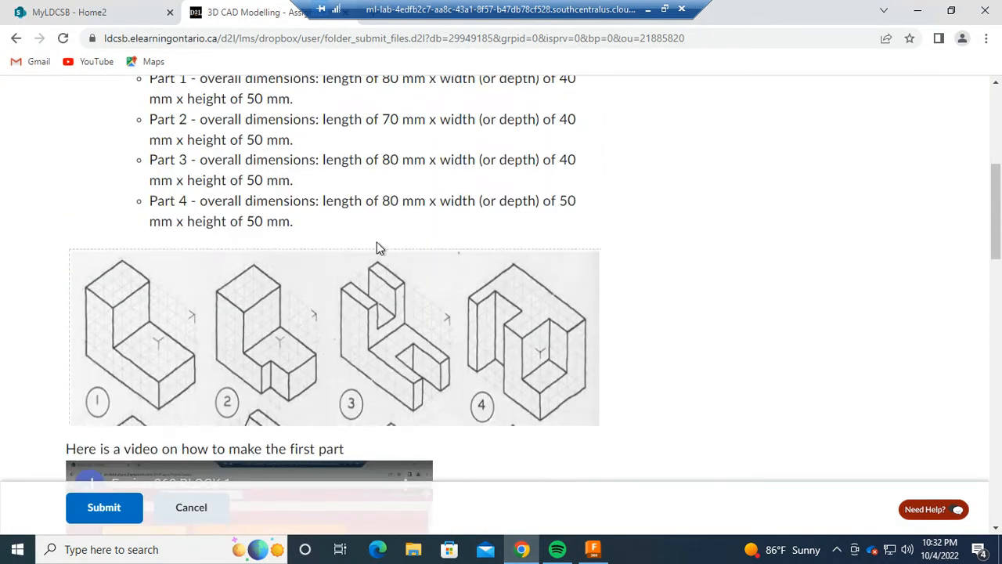
{"action": "scroll", "coordinate": [589, 313], "scroll_direction": "down", "scroll_amount": 6}
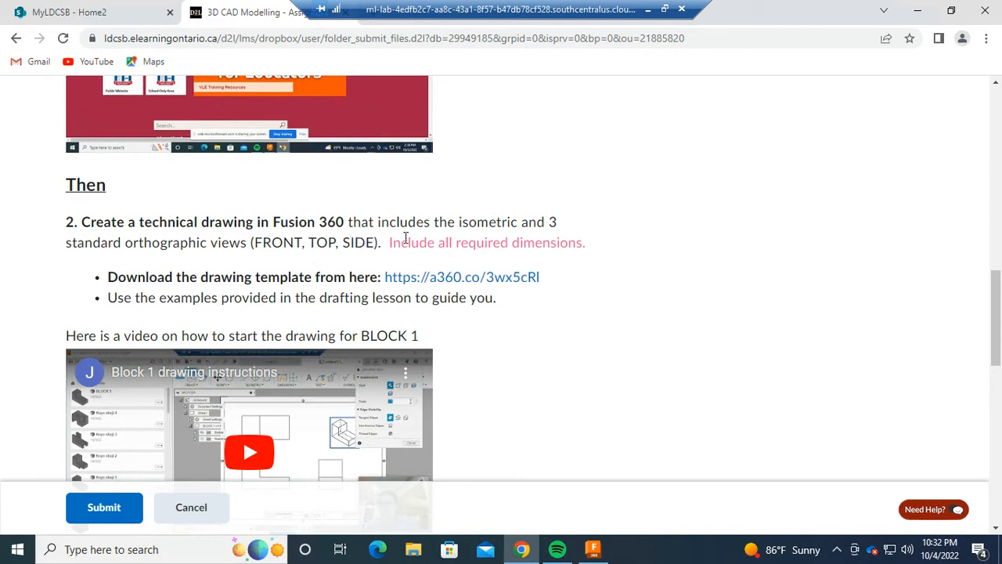
{"action": "left_click", "coordinate": [490, 280]}
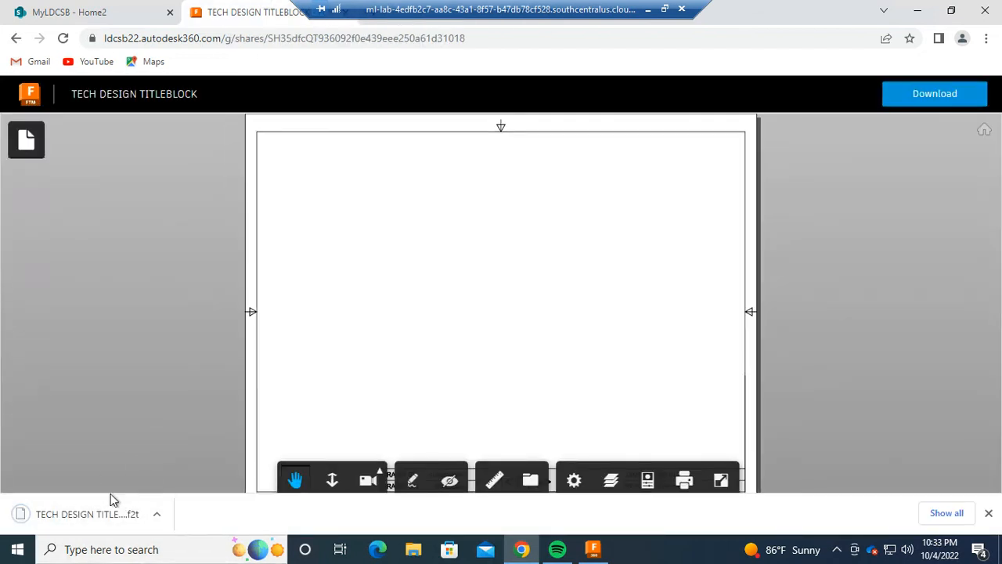
- Switch to Fusion 360 and upload TECH DESIGN TITLEBLOCK (1).f2t from Downloads to the Admin Project
{"action": "left_click", "coordinate": [592, 549]}
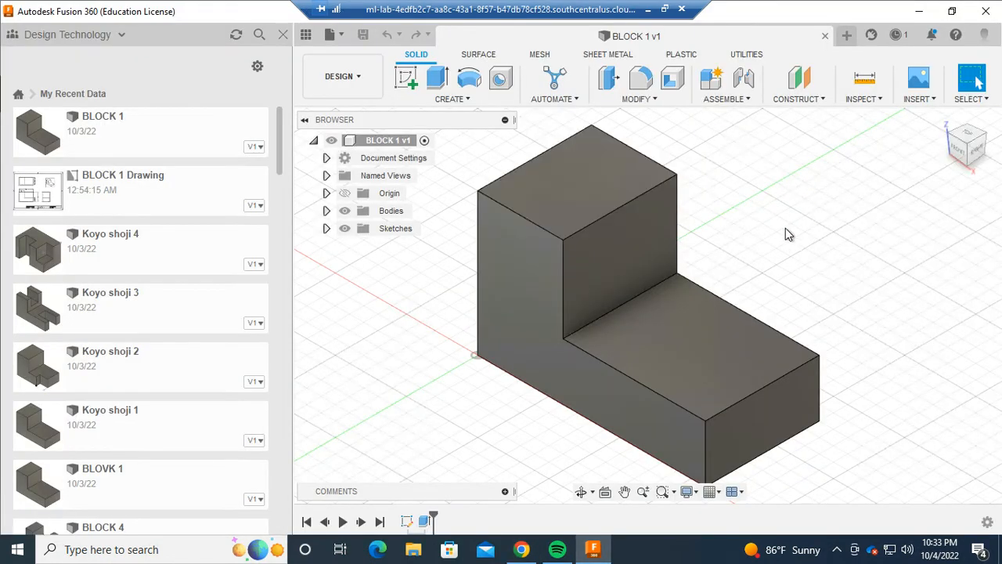
{"action": "left_click", "coordinate": [339, 36]}
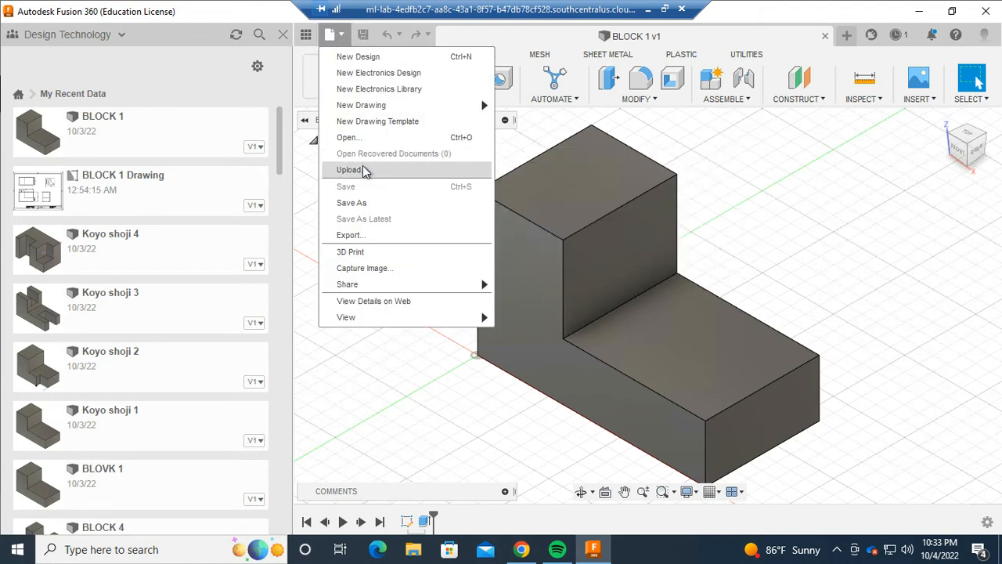
{"action": "left_click", "coordinate": [349, 170]}
{"action": "left_click", "coordinate": [282, 299]}
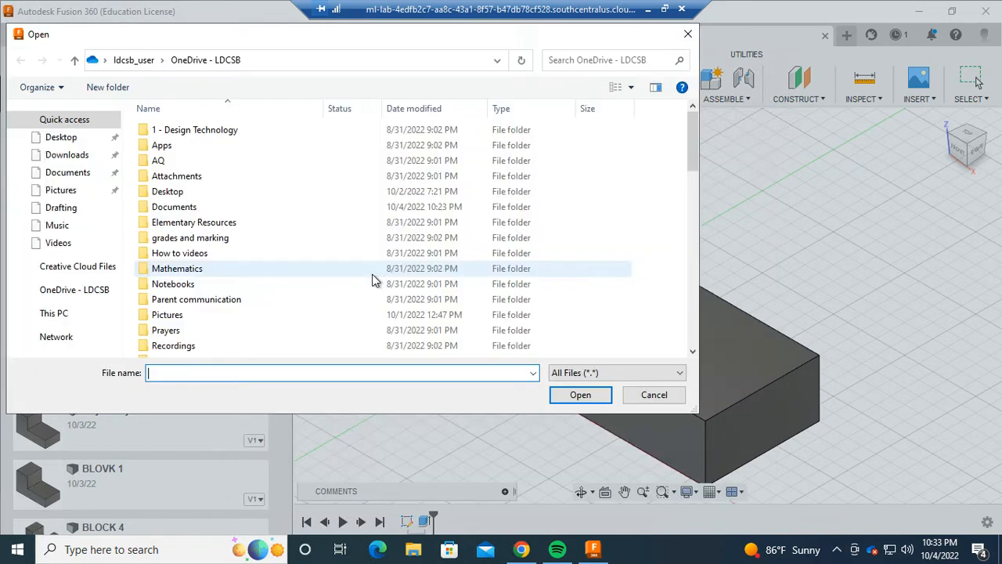
{"action": "left_click", "coordinate": [67, 155]}
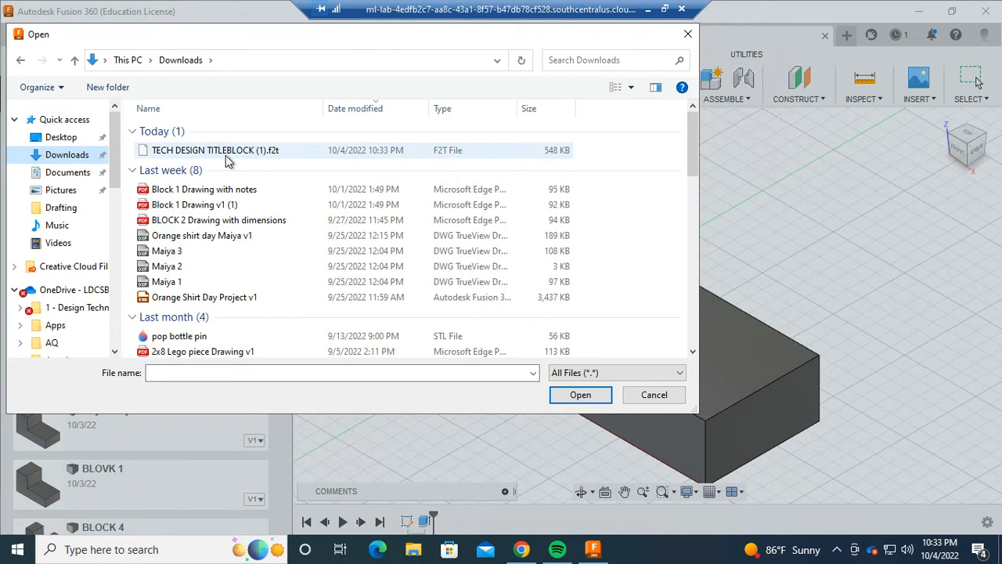
{"action": "left_click", "coordinate": [226, 156]}
{"action": "left_click", "coordinate": [572, 399]}
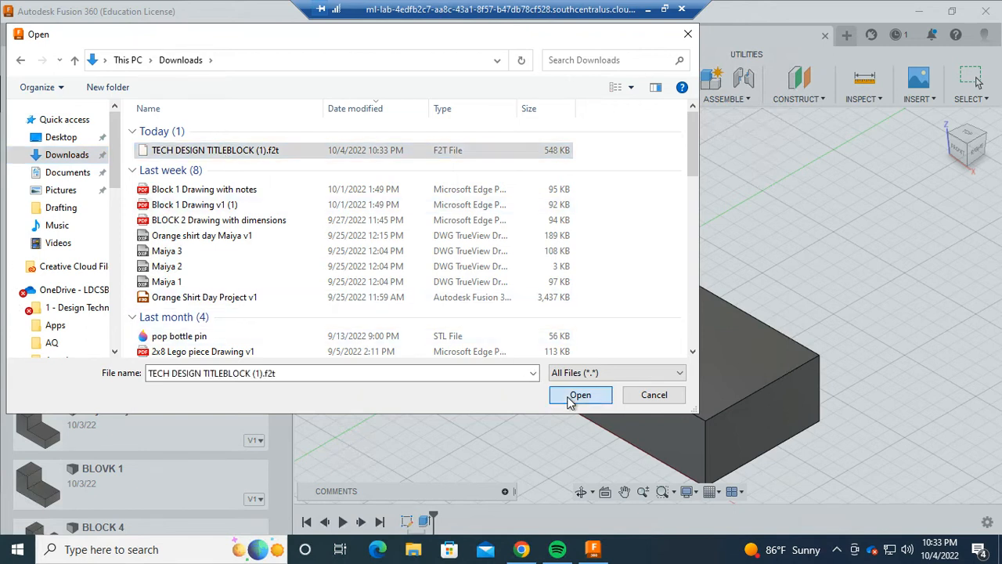
{"action": "left_click_drag", "start_coordinate": [789, 133], "coordinate": [680, 46]}
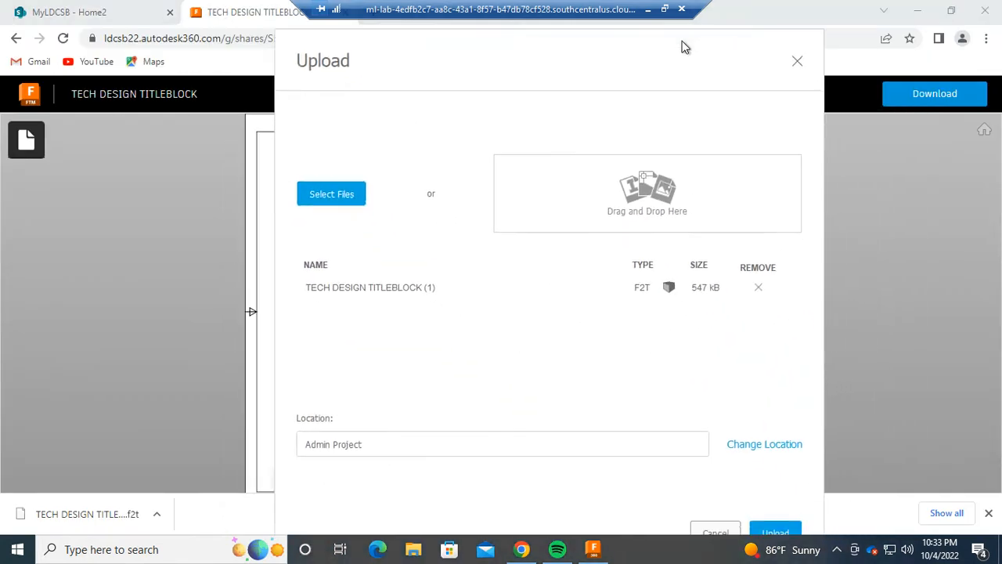
{"action": "left_click", "coordinate": [777, 529]}
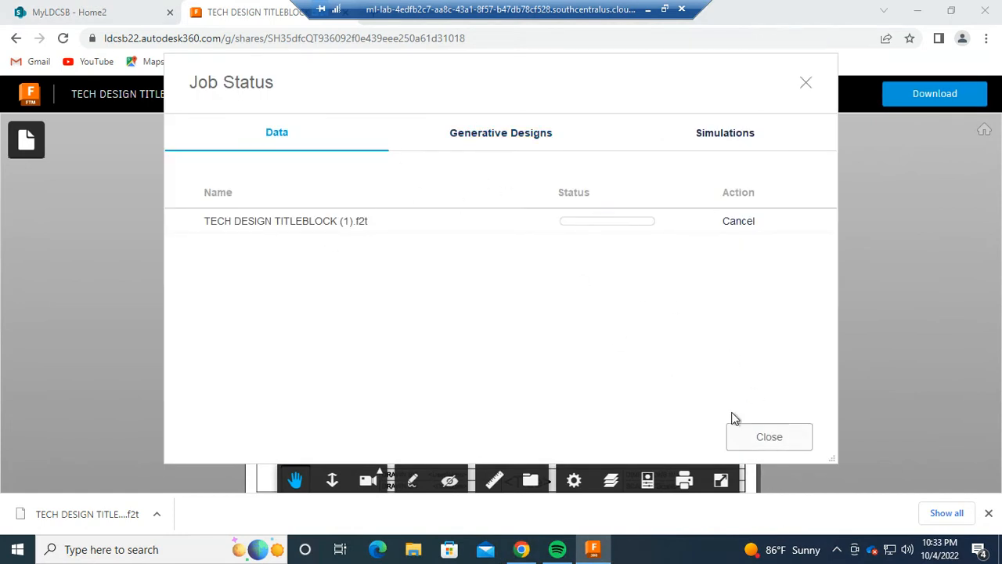
{"action": "left_click", "coordinate": [769, 437]}
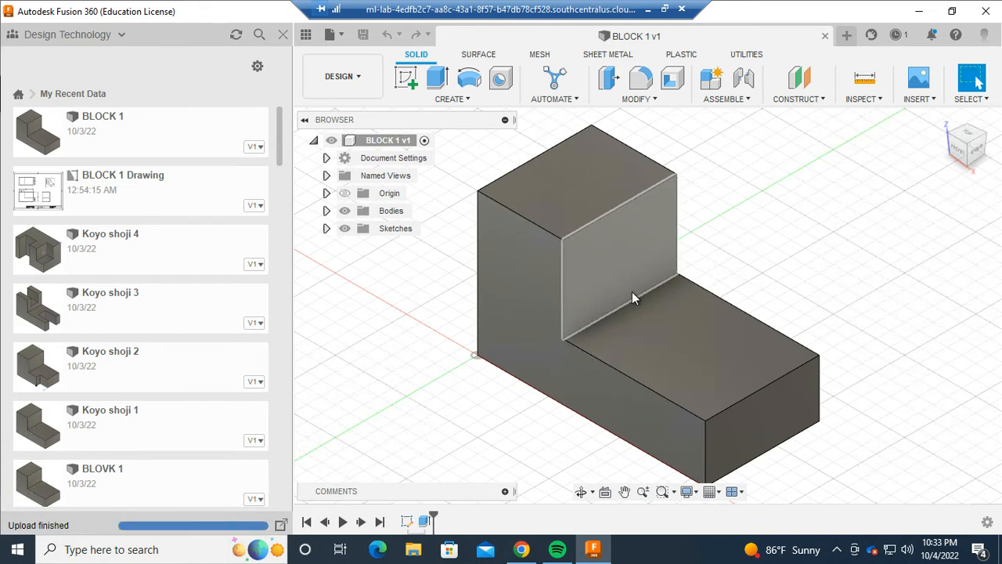
- Create a new drawing from the BLOCK 1 design using the TECH DESIGN TITLEBLOCK template
{"action": "left_click", "coordinate": [354, 80]}
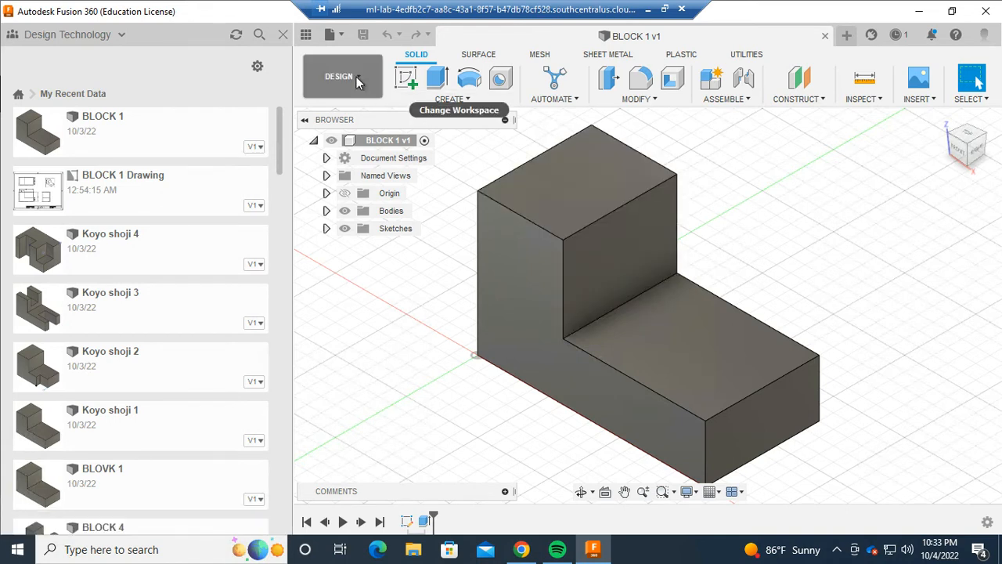
{"action": "mouse_move", "coordinate": [336, 274]}
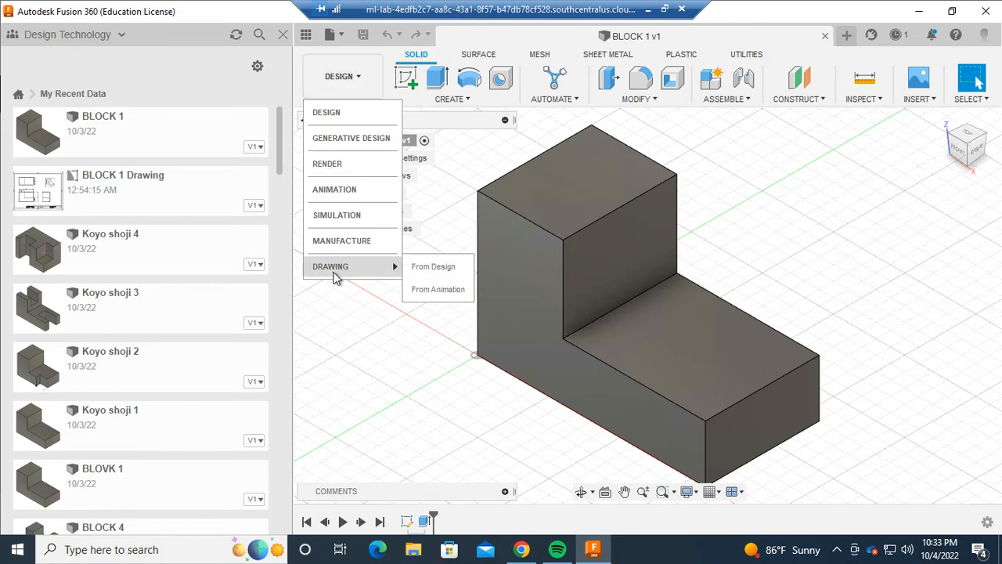
{"action": "left_click", "coordinate": [435, 269]}
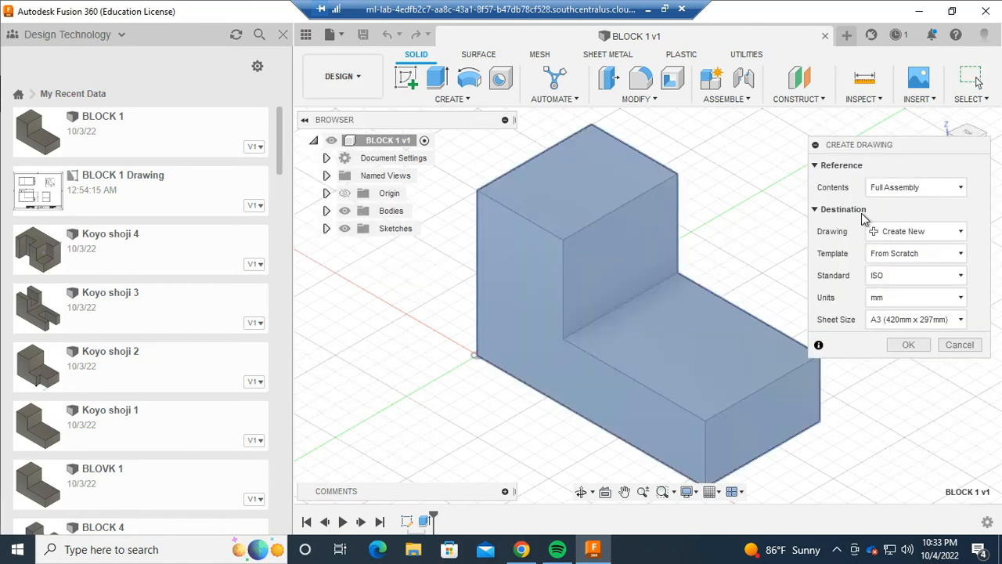
{"action": "left_click", "coordinate": [934, 259]}
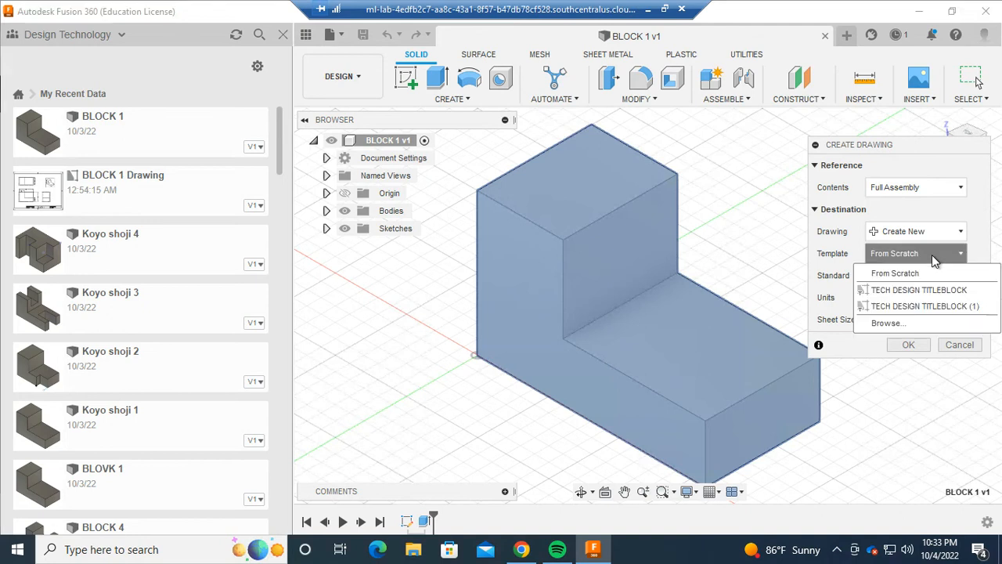
{"action": "left_click", "coordinate": [938, 294]}
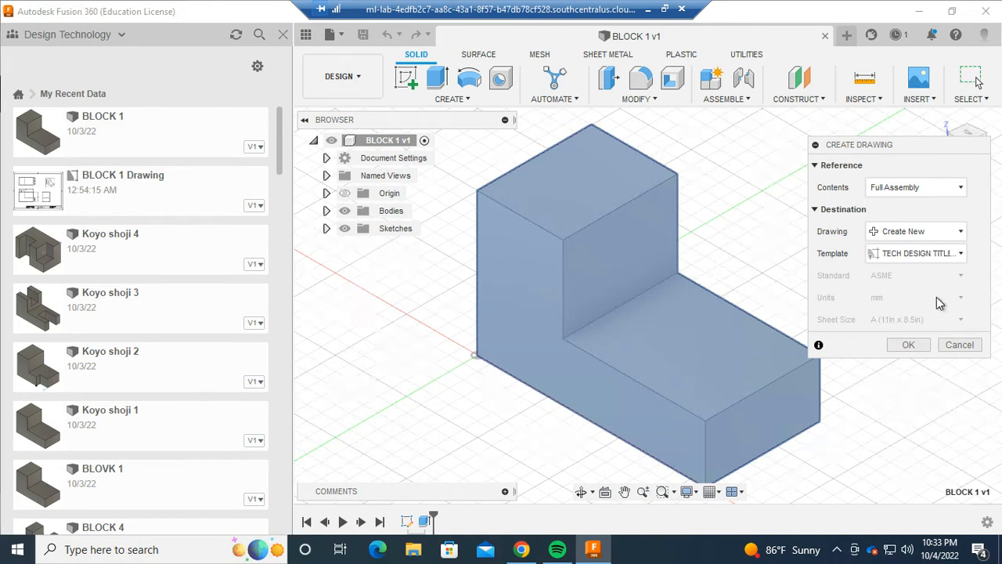
{"action": "left_click", "coordinate": [908, 345]}
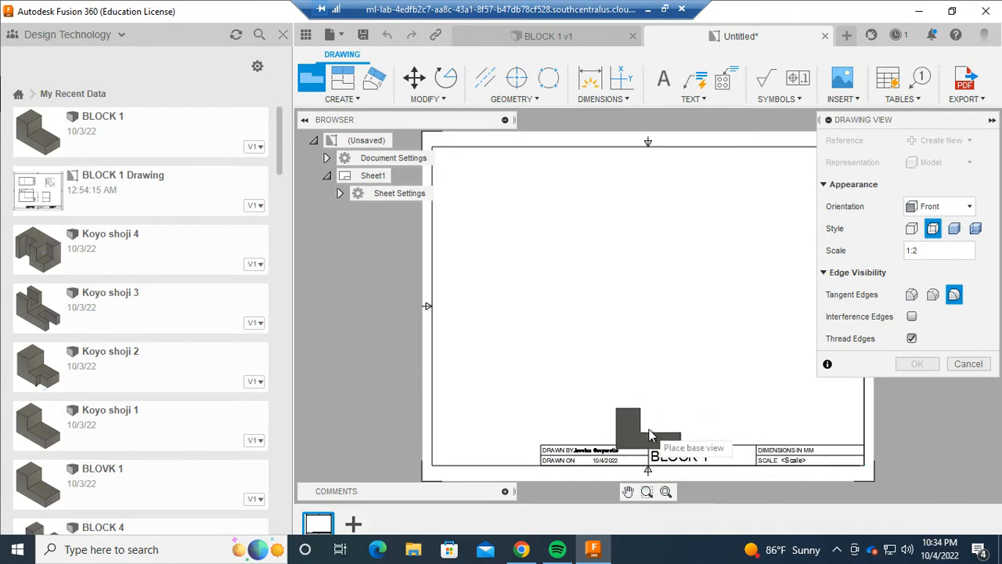
- Place the front base view in the lower-left area of the sheet at 1:1 scale and dismiss the storage notification
{"action": "left_click", "coordinate": [537, 354]}
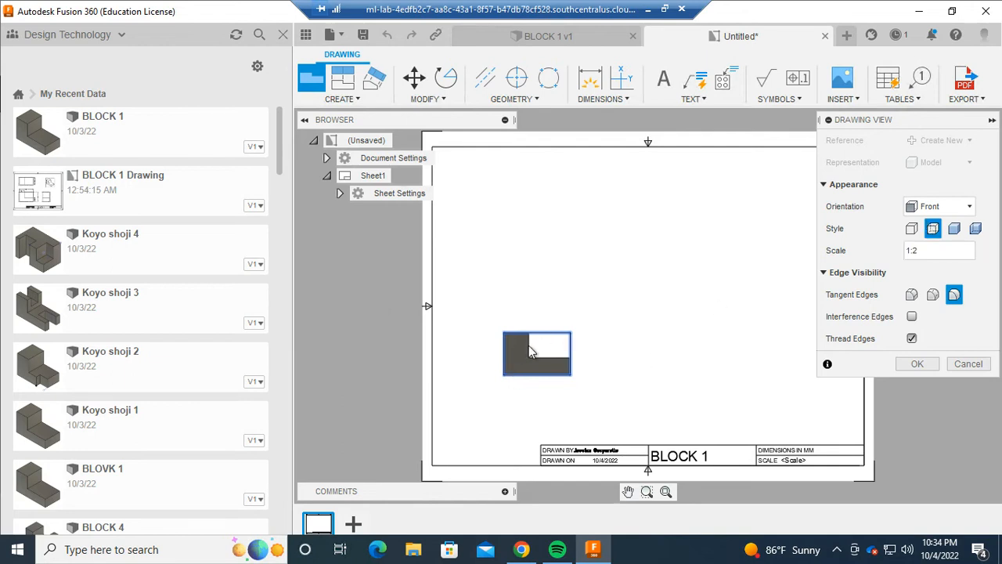
{"action": "left_click", "coordinate": [949, 252]}
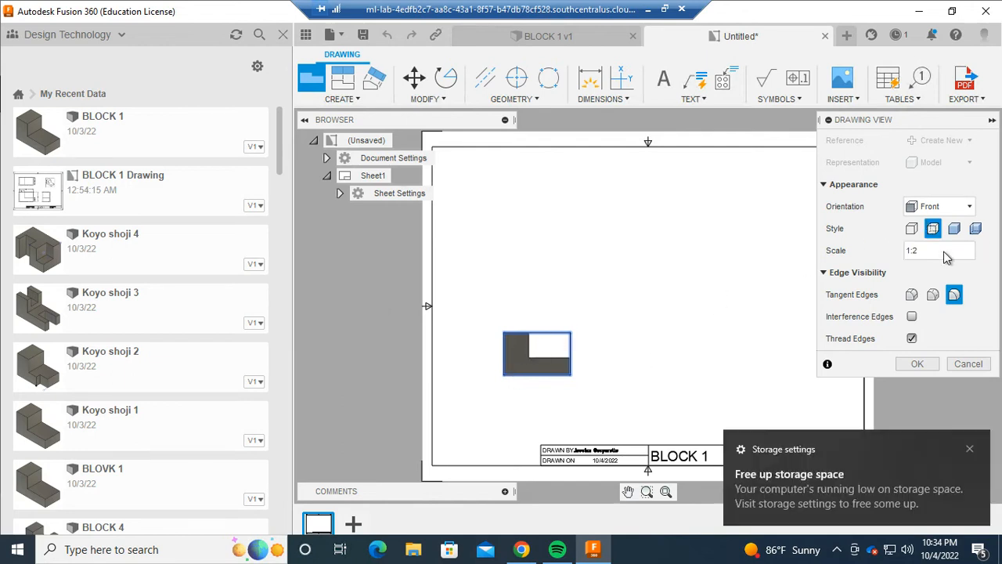
{"action": "left_click", "coordinate": [983, 252]}
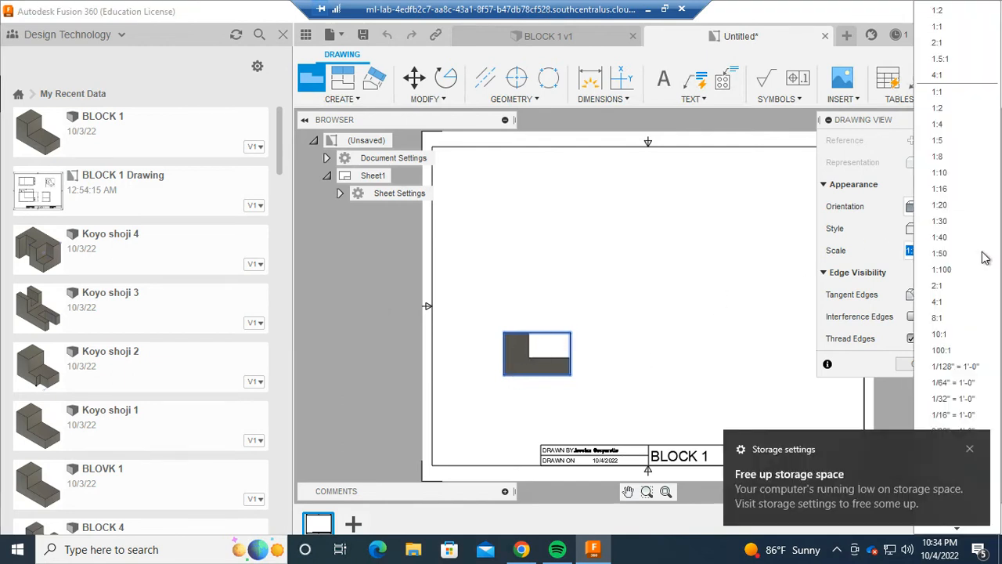
{"action": "left_click", "coordinate": [954, 93]}
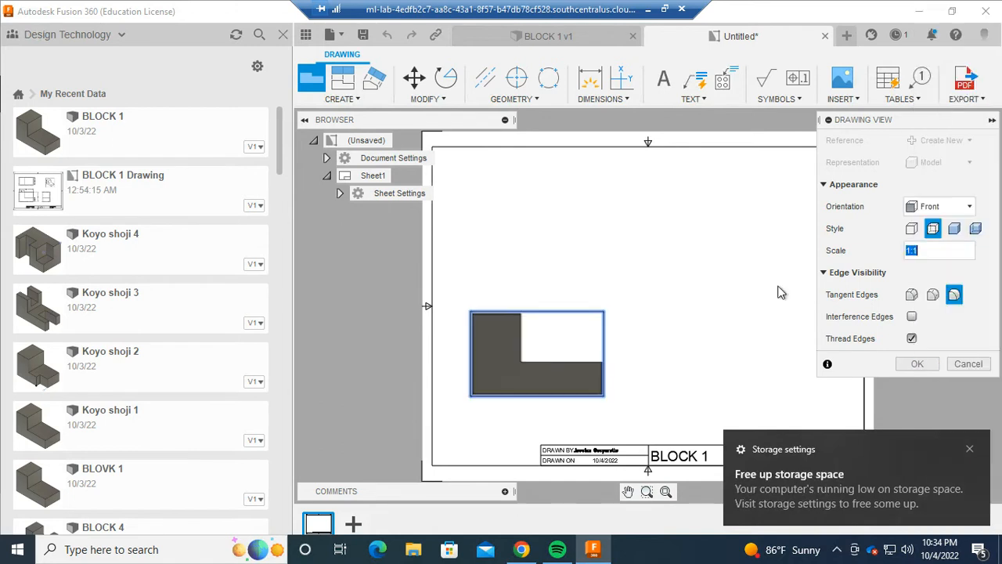
{"action": "left_click", "coordinate": [911, 365]}
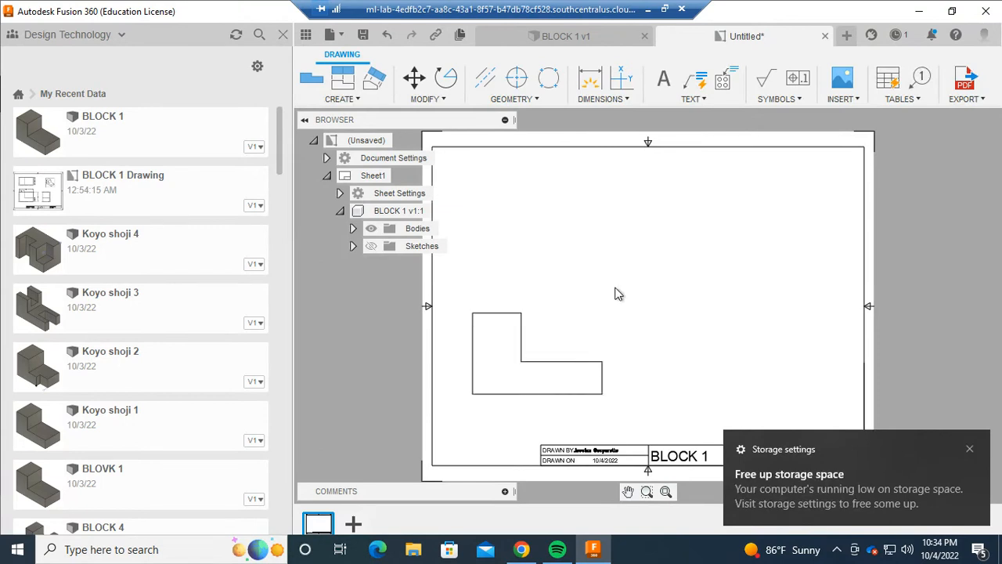
{"action": "left_click", "coordinate": [967, 451]}
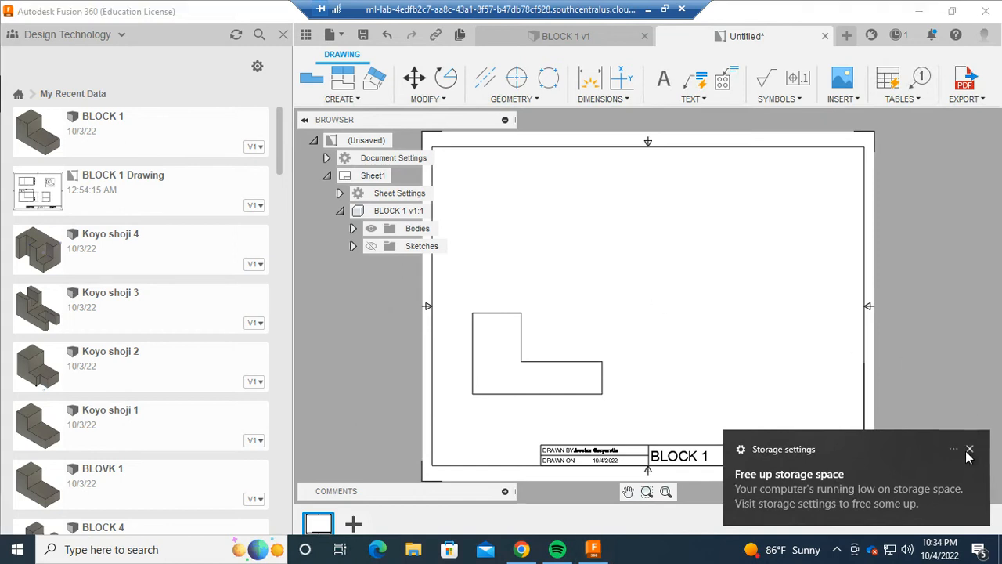
- Project a top view above the front view, a side view to its right, and an isometric view in the sheet's upper-right area
{"action": "left_click", "coordinate": [349, 89]}
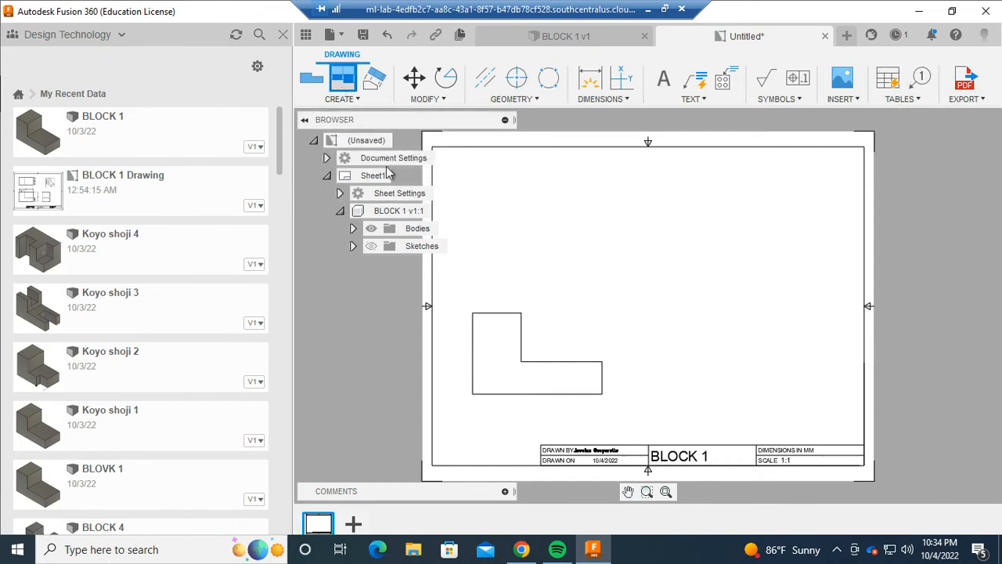
{"action": "left_click", "coordinate": [522, 345]}
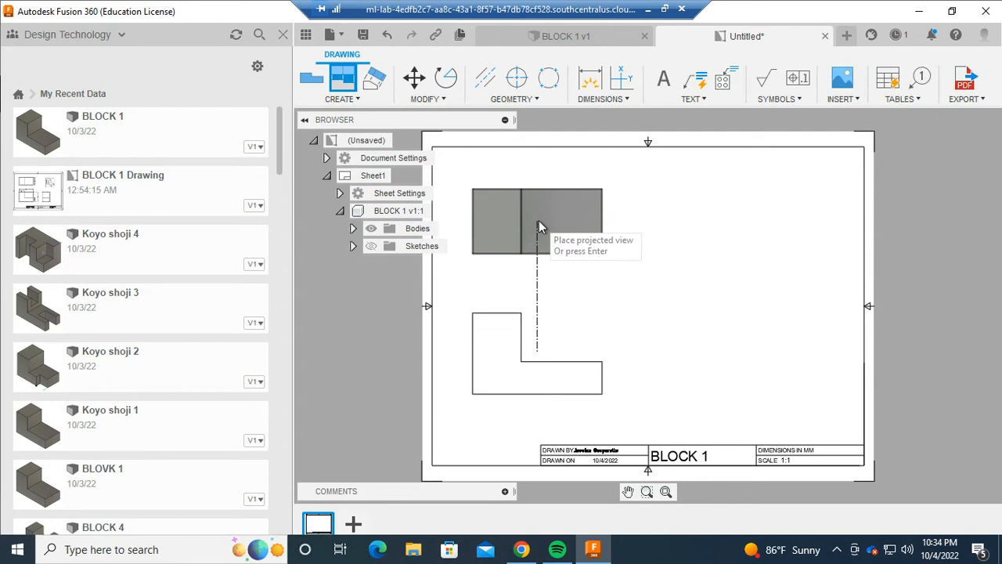
{"action": "left_click", "coordinate": [539, 216]}
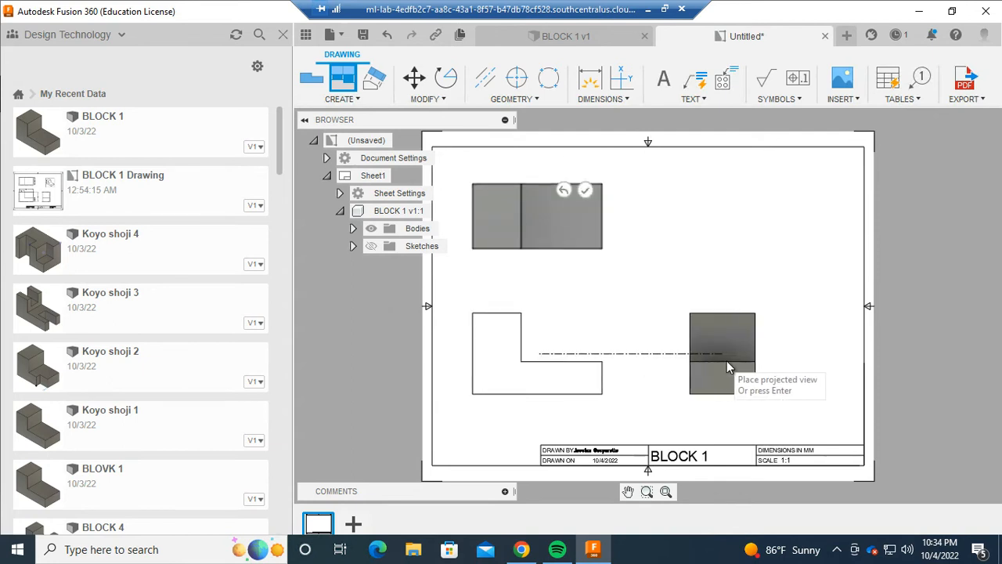
{"action": "left_click", "coordinate": [703, 363]}
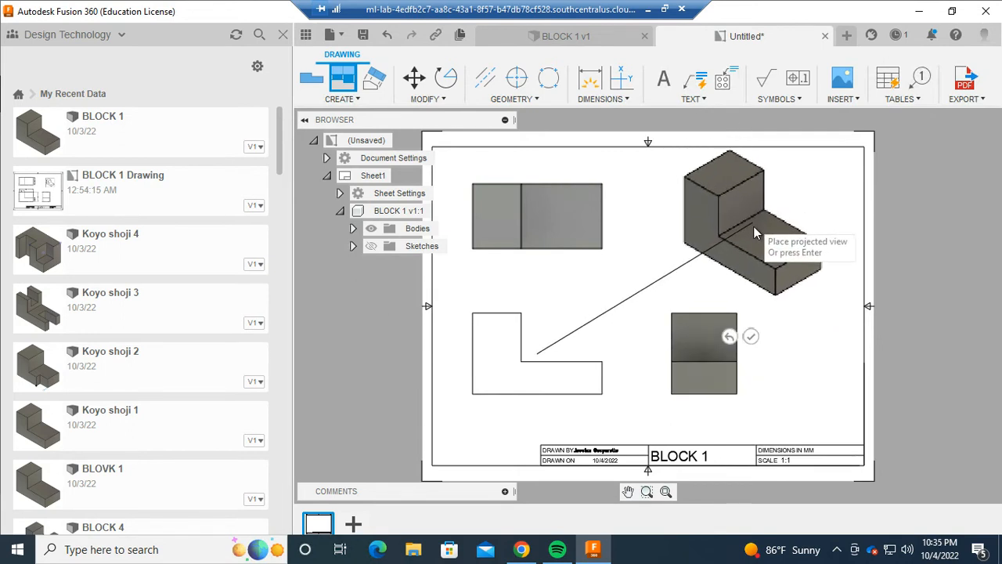
{"action": "left_click", "coordinate": [752, 220]}
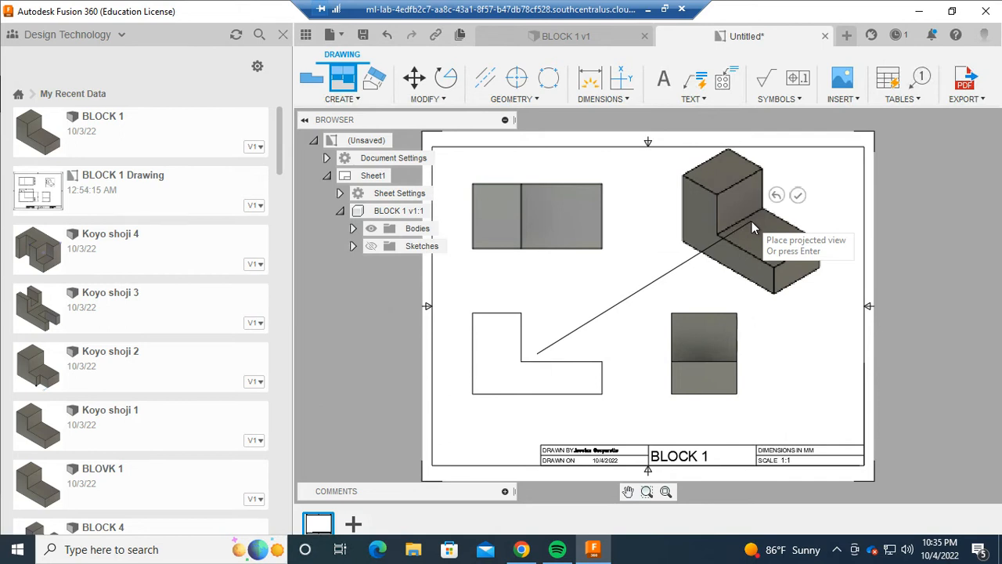
{"action": "left_click", "coordinate": [796, 196]}
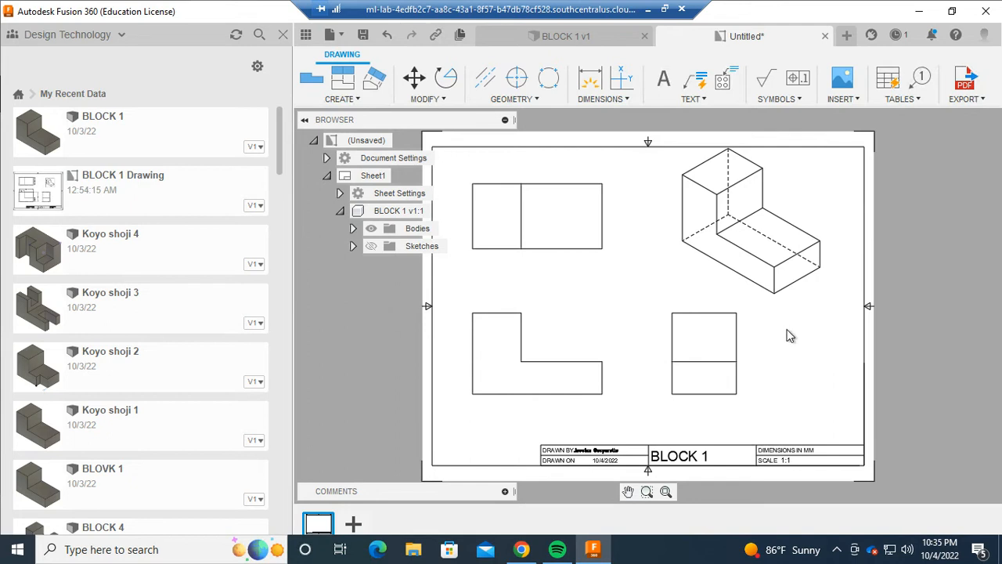
- Set the isometric view's style to visible edges only and its scale to 1:1.5
{"action": "double_click", "coordinate": [759, 251]}
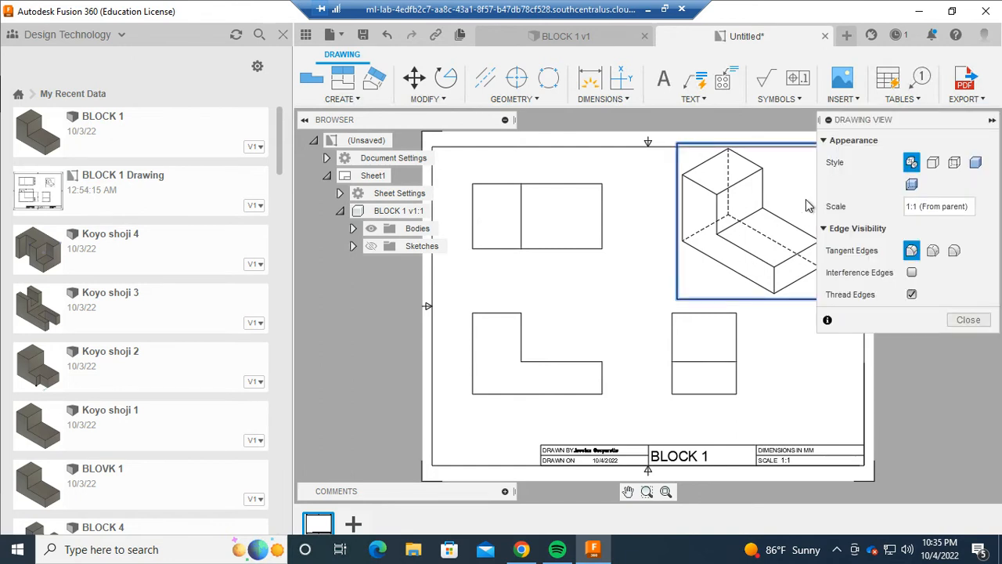
{"action": "left_click", "coordinate": [933, 162]}
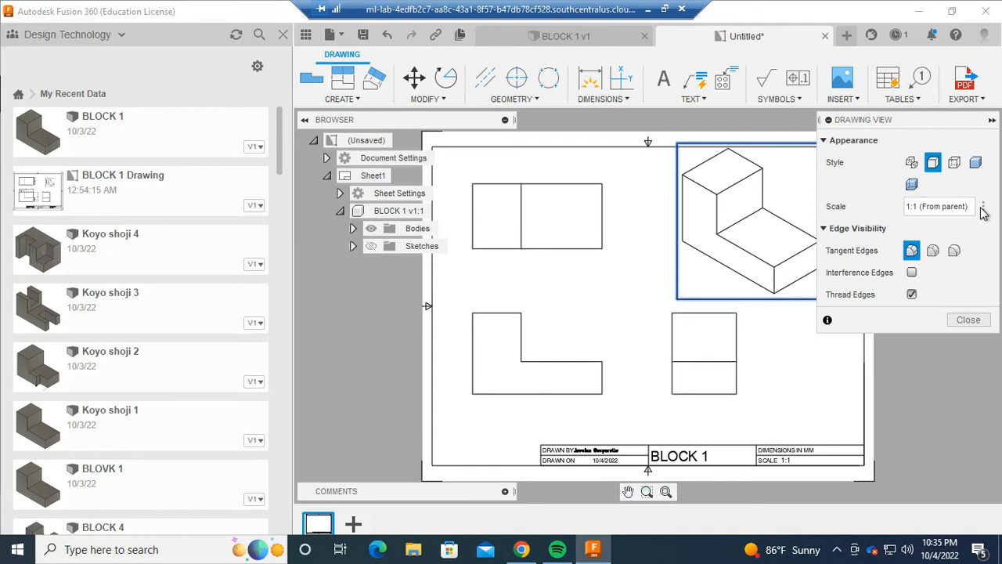
{"action": "left_click", "coordinate": [983, 213]}
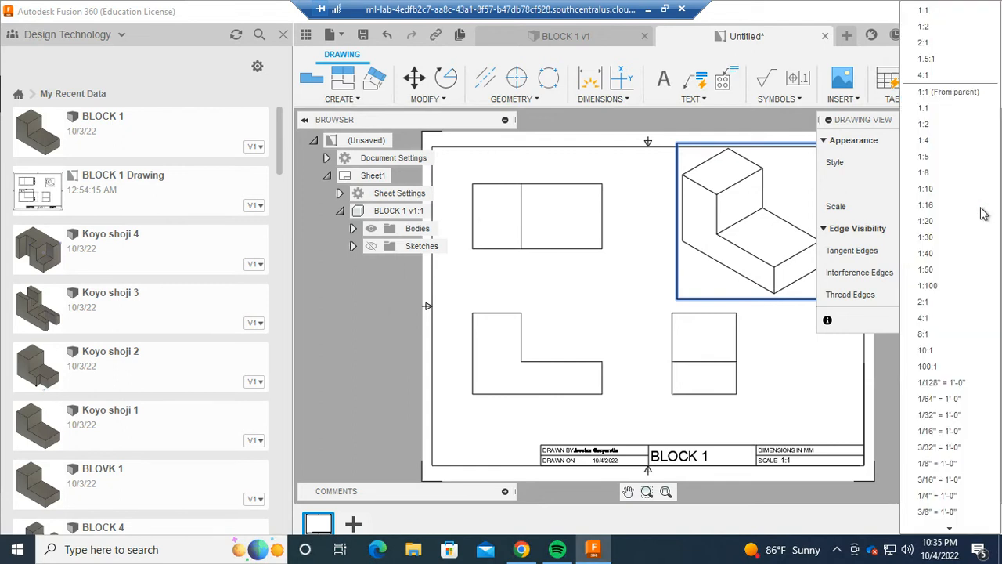
{"action": "left_click", "coordinate": [942, 125]}
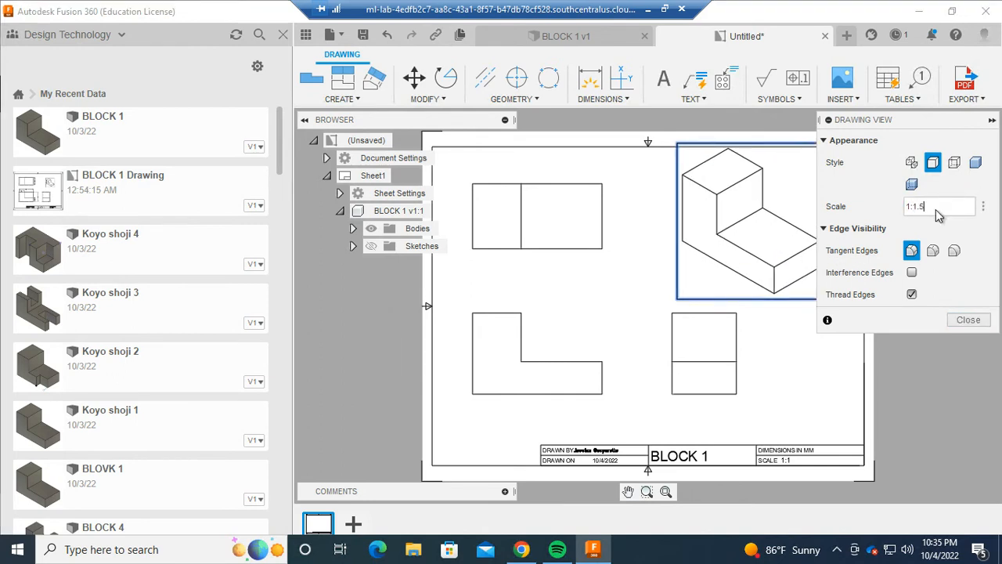
{"action": "type", "text": "5"}
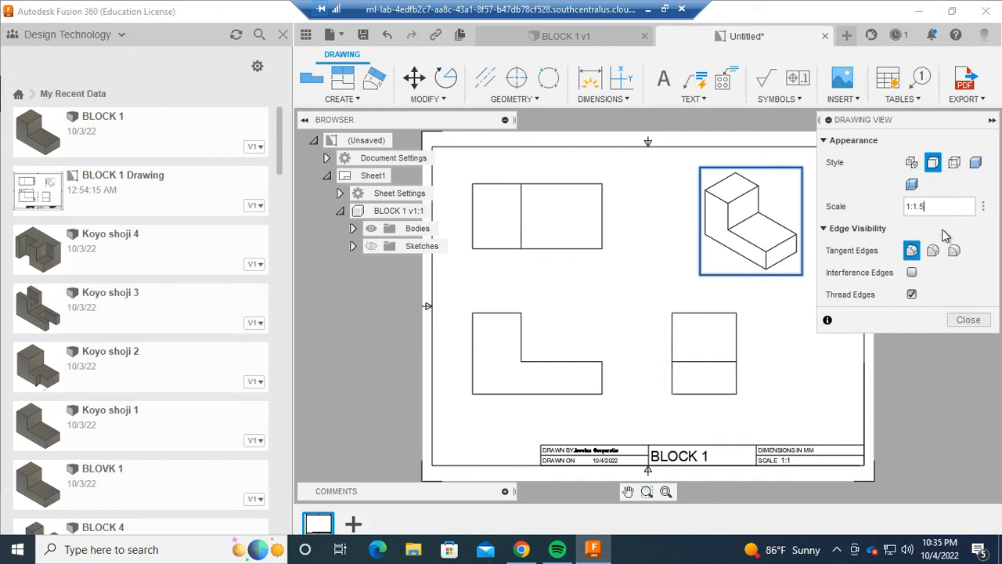
- Finish the isometric view's settings and move the front view slightly left and down with its projected views
{"action": "left_click", "coordinate": [966, 320]}
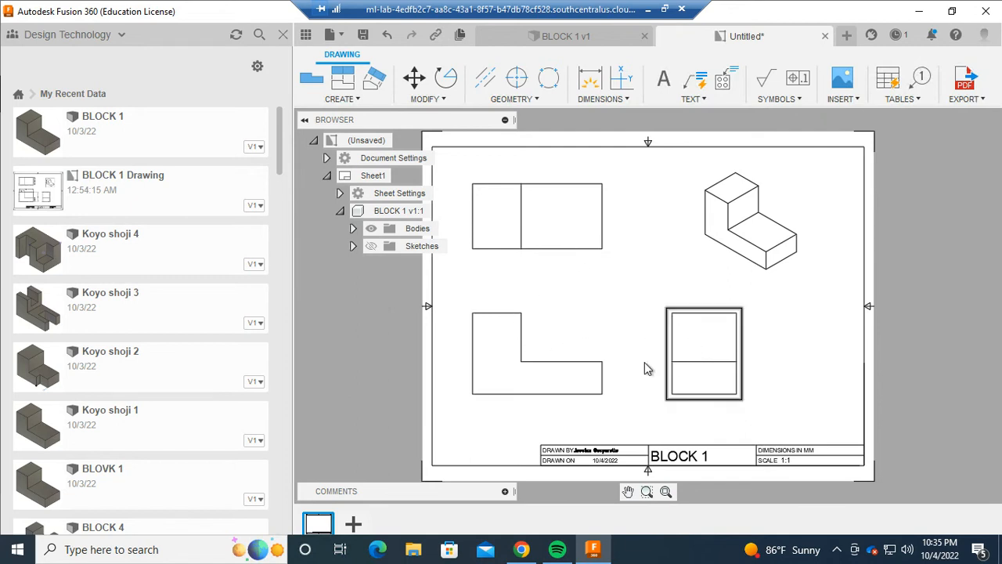
{"action": "left_click", "coordinate": [538, 368]}
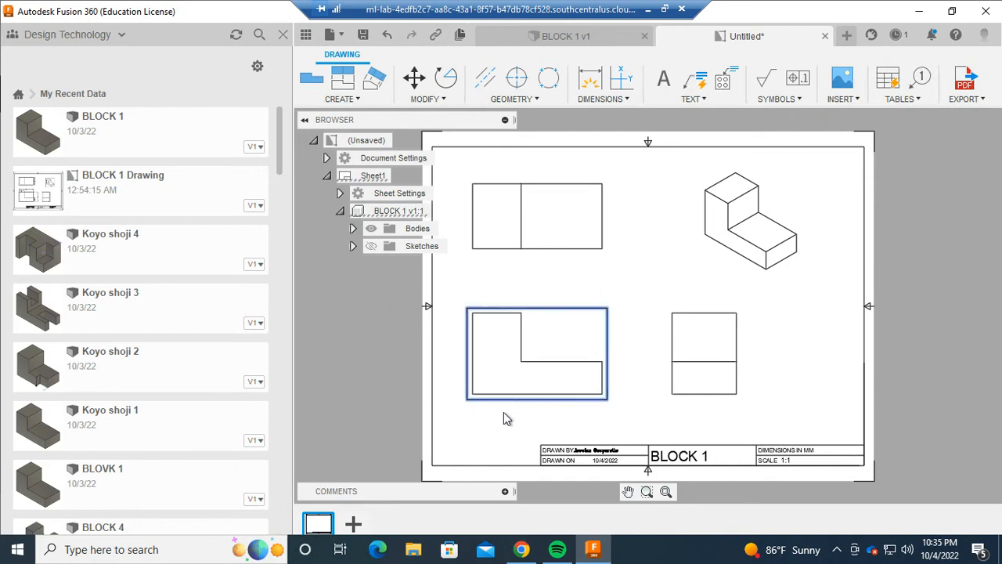
{"action": "key", "text": "m"}
{"action": "left_click", "coordinate": [558, 361]}
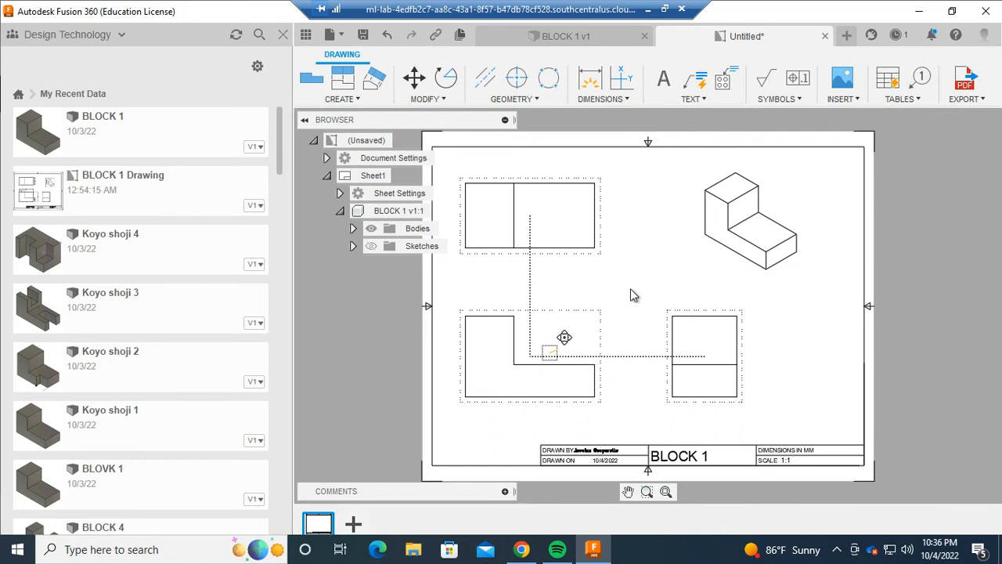
{"action": "left_click", "coordinate": [596, 305]}
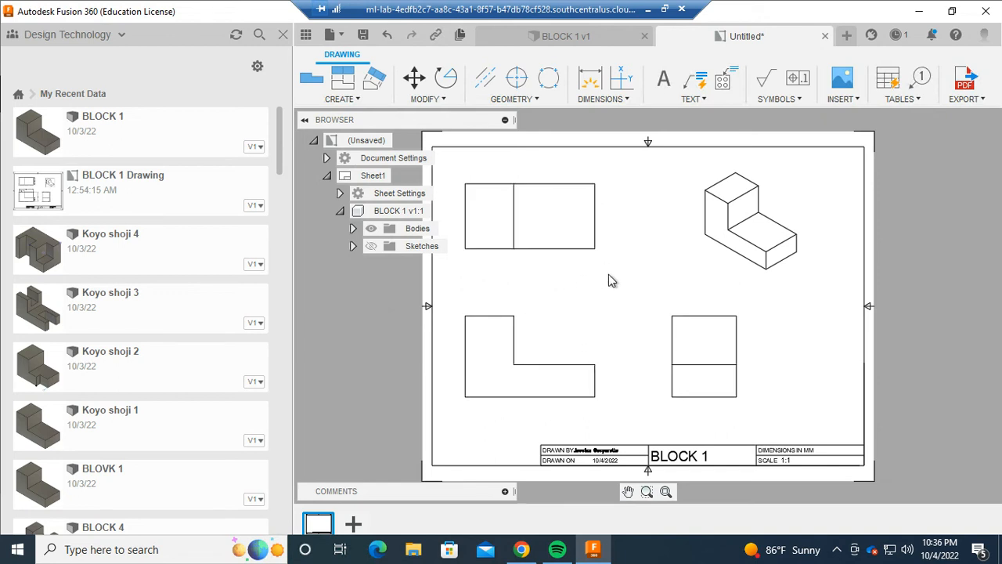
- Dimension the front view's overall width and its upper step's width above the view, with the overall width outermost
{"action": "left_click", "coordinate": [591, 80]}
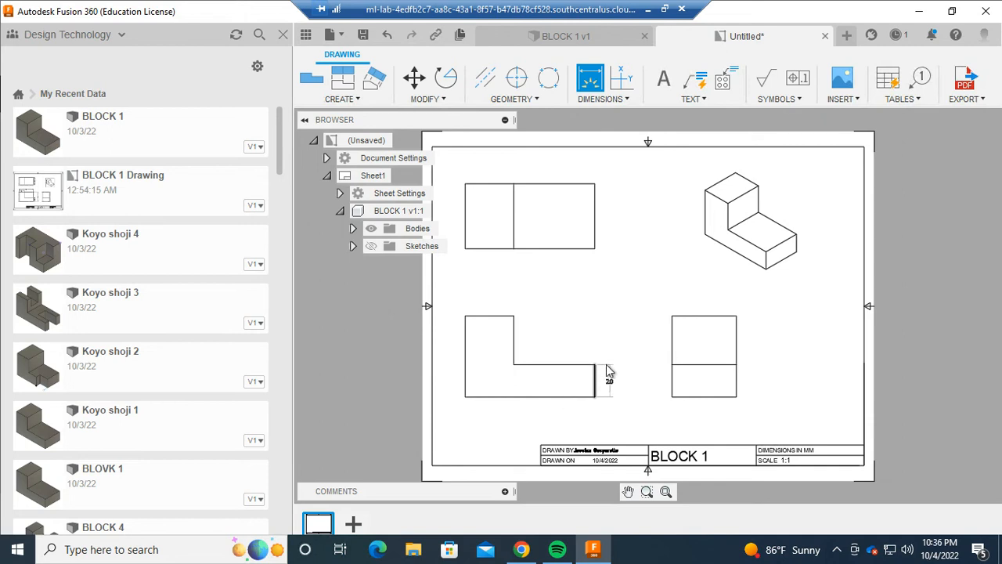
{"action": "left_click", "coordinate": [482, 315]}
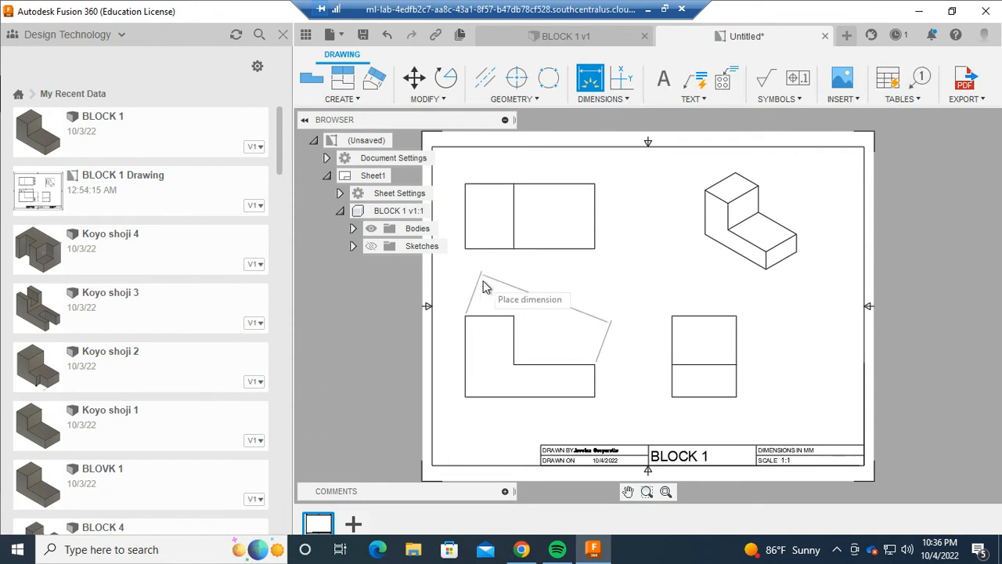
{"action": "left_click", "coordinate": [464, 288]}
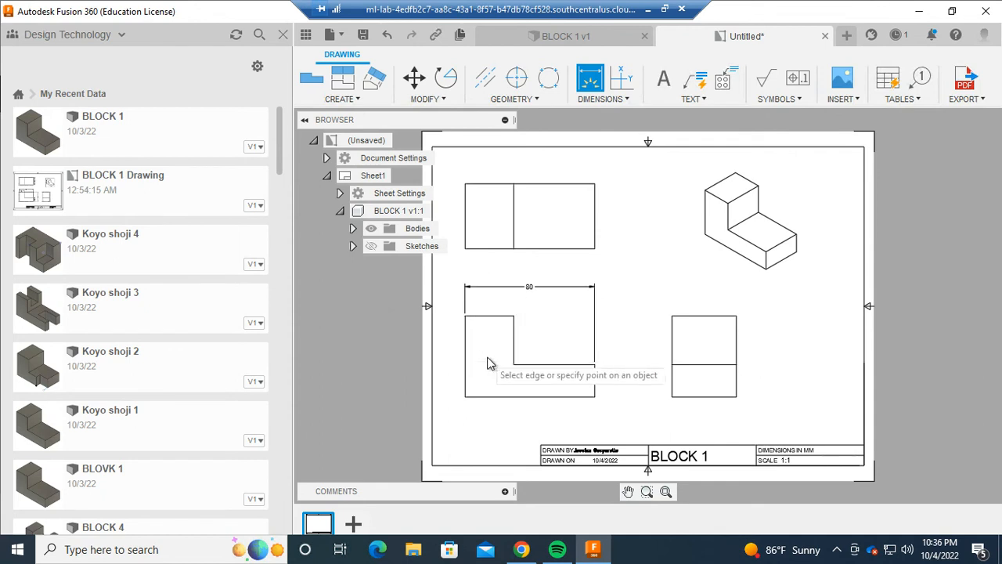
{"action": "left_click", "coordinate": [489, 305]}
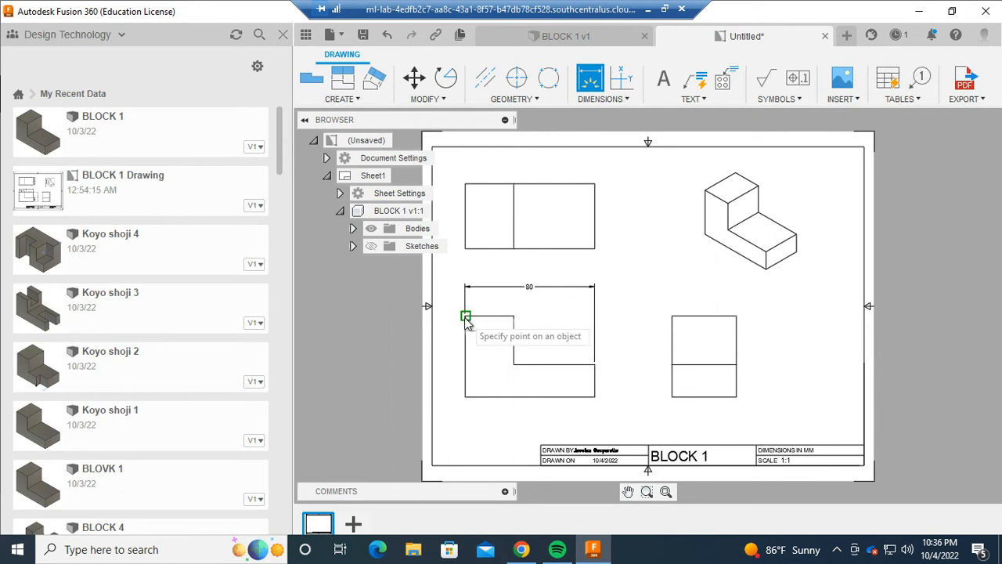
{"action": "left_click", "coordinate": [465, 316]}
{"action": "left_click", "coordinate": [487, 301]}
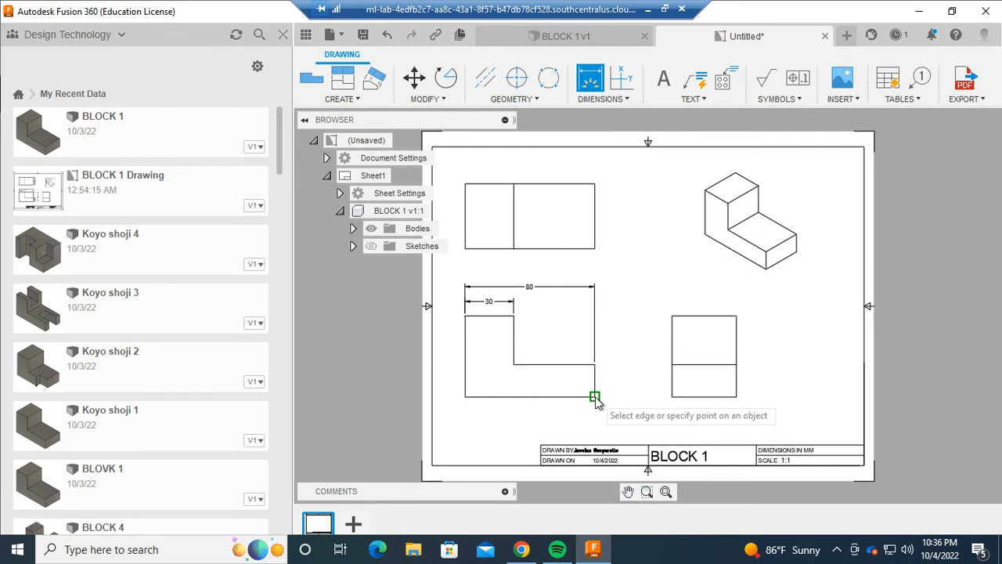
- Dimension the front view's overall height and its lower step's height to the right of the view, with the overall height outermost
{"action": "left_click", "coordinate": [624, 379]}
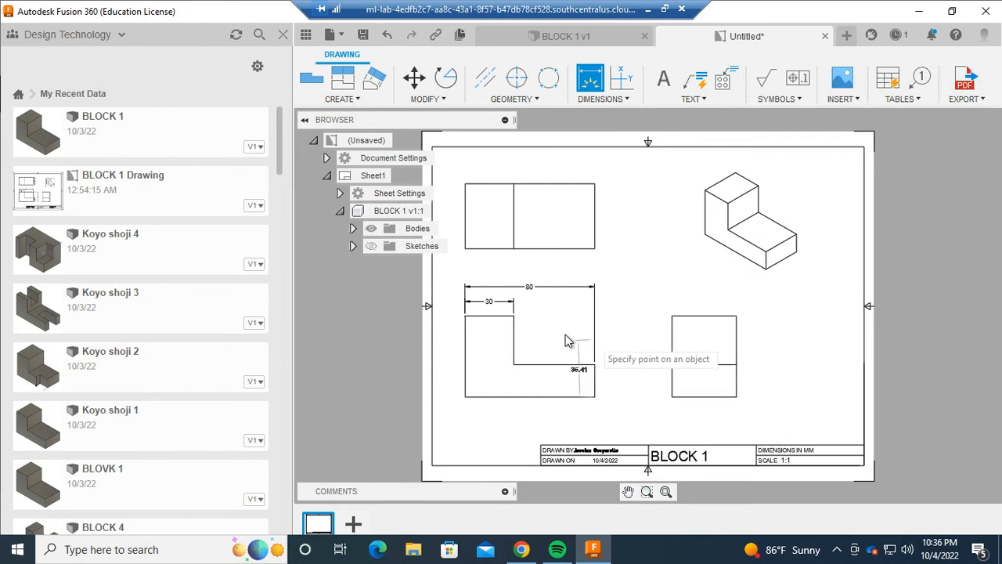
{"action": "left_click", "coordinate": [513, 316]}
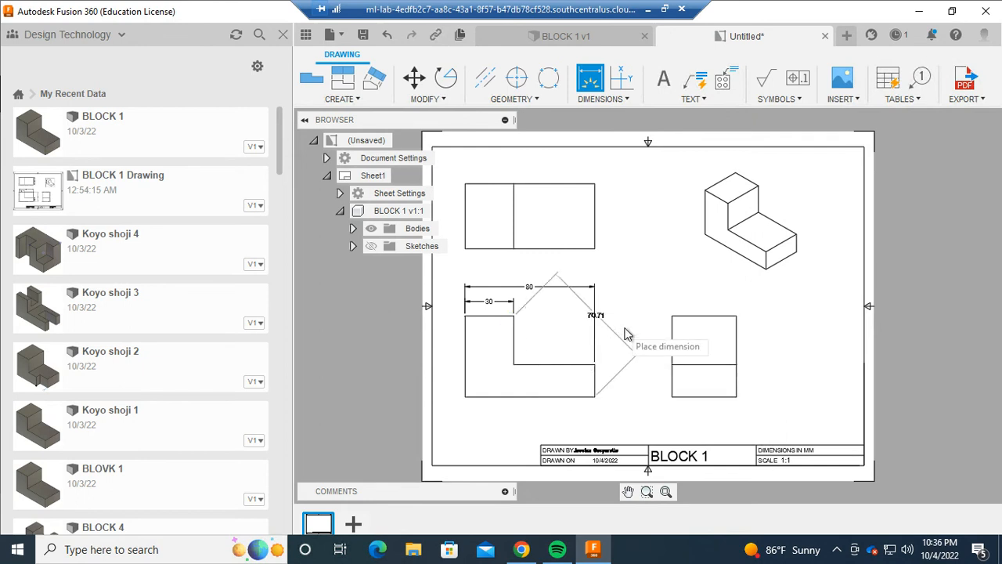
{"action": "left_click", "coordinate": [634, 378]}
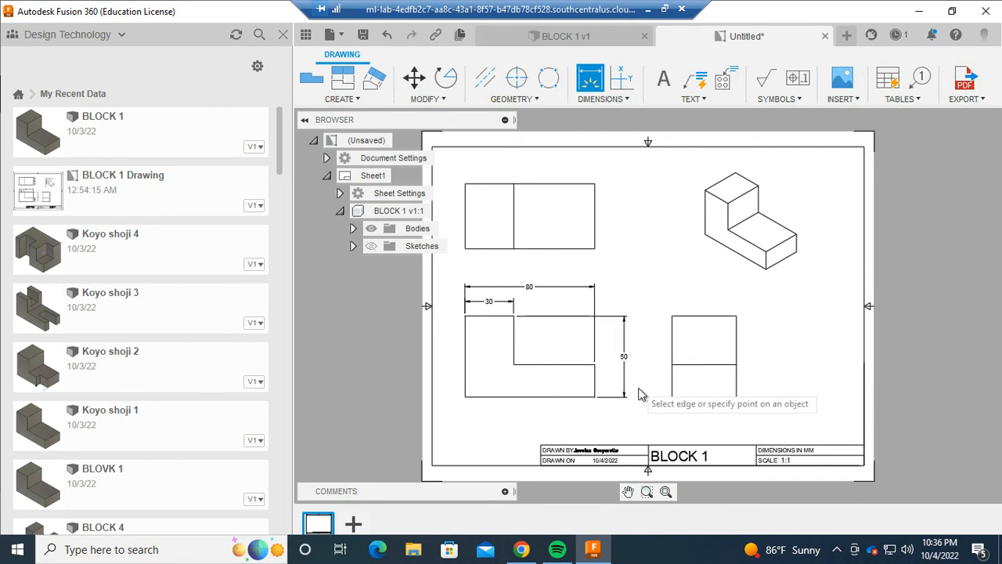
{"action": "left_click", "coordinate": [595, 397]}
{"action": "left_click", "coordinate": [595, 364]}
{"action": "left_click", "coordinate": [618, 382]}
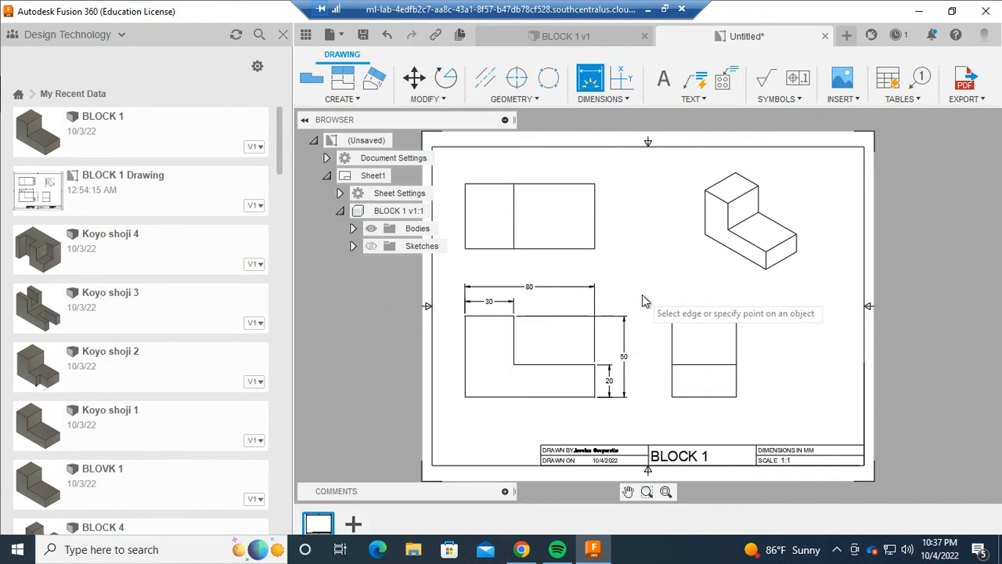
- Dimension the block's depth on the right side of the top view
{"action": "left_click", "coordinate": [465, 249]}
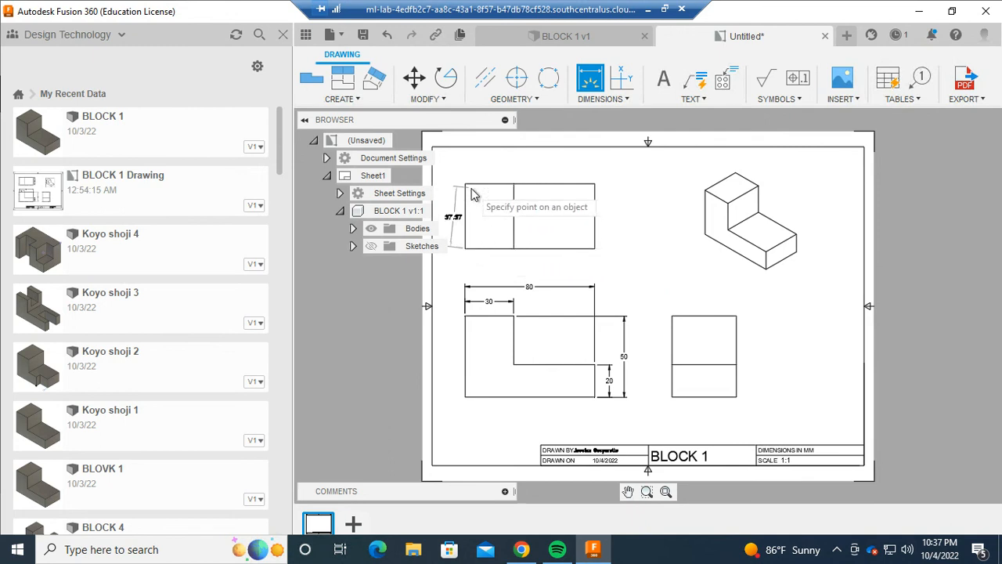
{"action": "key", "text": "Escape"}
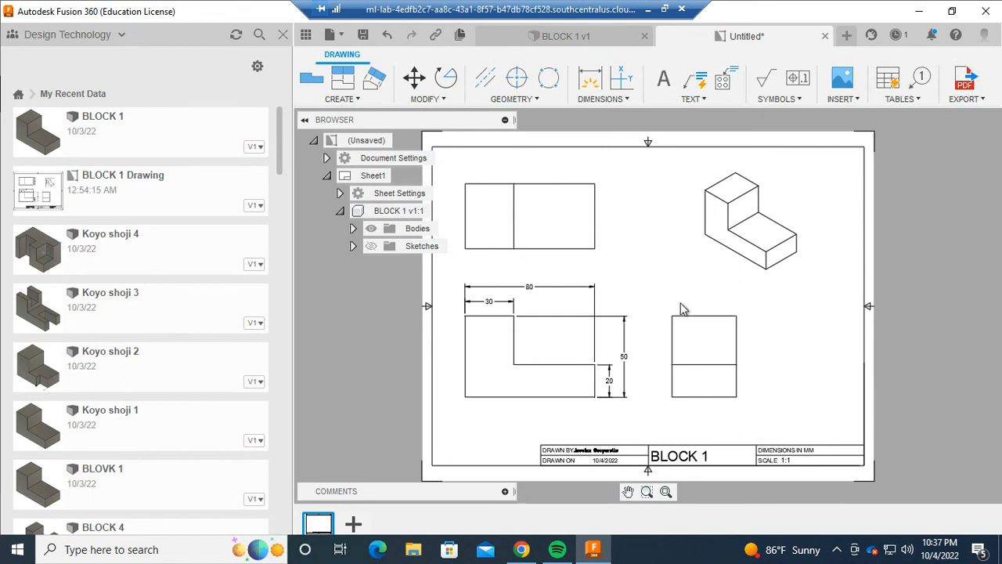
{"action": "left_click", "coordinate": [590, 78]}
{"action": "left_click", "coordinate": [595, 184]}
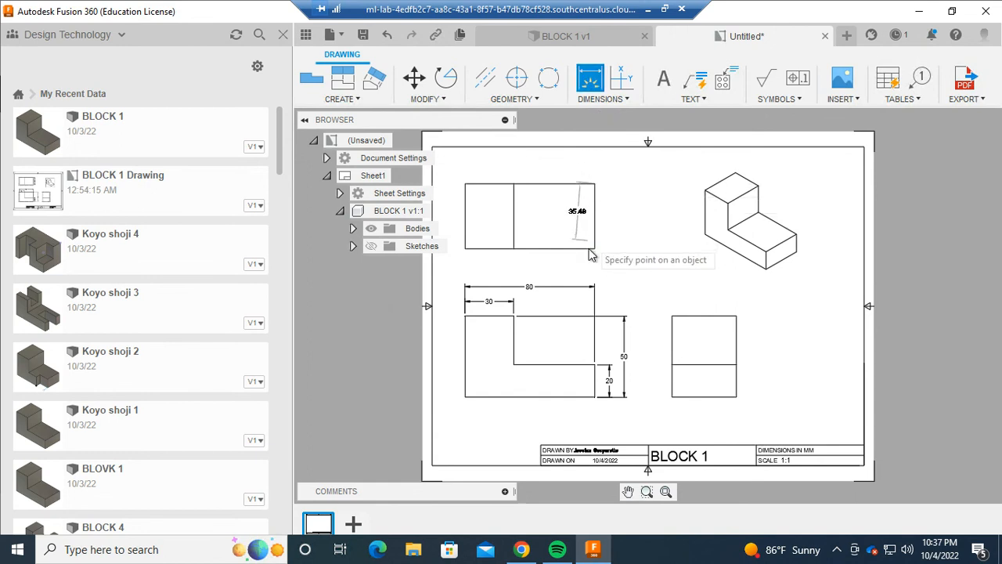
{"action": "left_click", "coordinate": [595, 248]}
{"action": "left_click", "coordinate": [625, 247]}
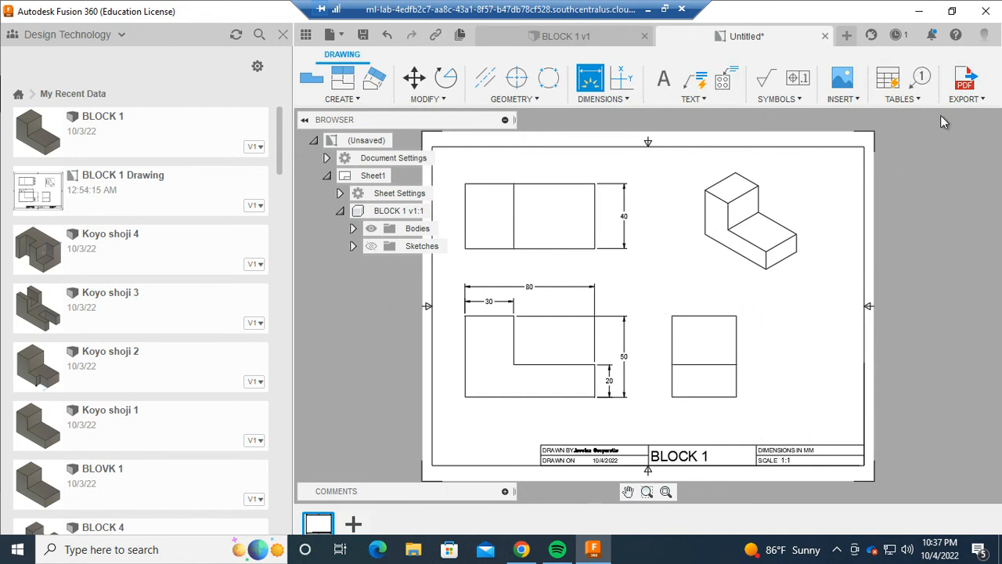
- Set up a PDF export of all sheets with the file name Block 1 Drawing and cancel it without saving
{"action": "left_click", "coordinate": [967, 85]}
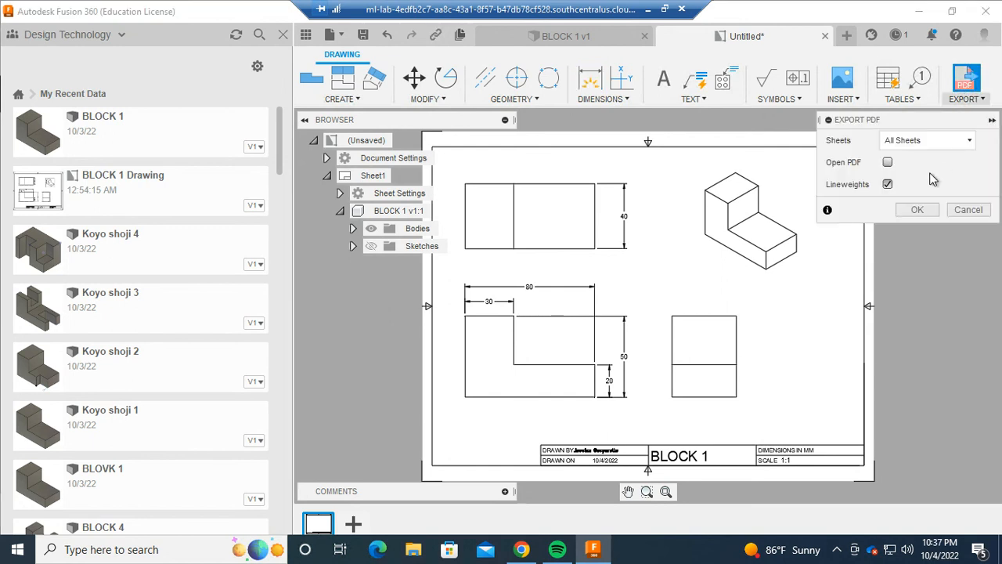
{"action": "left_click", "coordinate": [919, 210]}
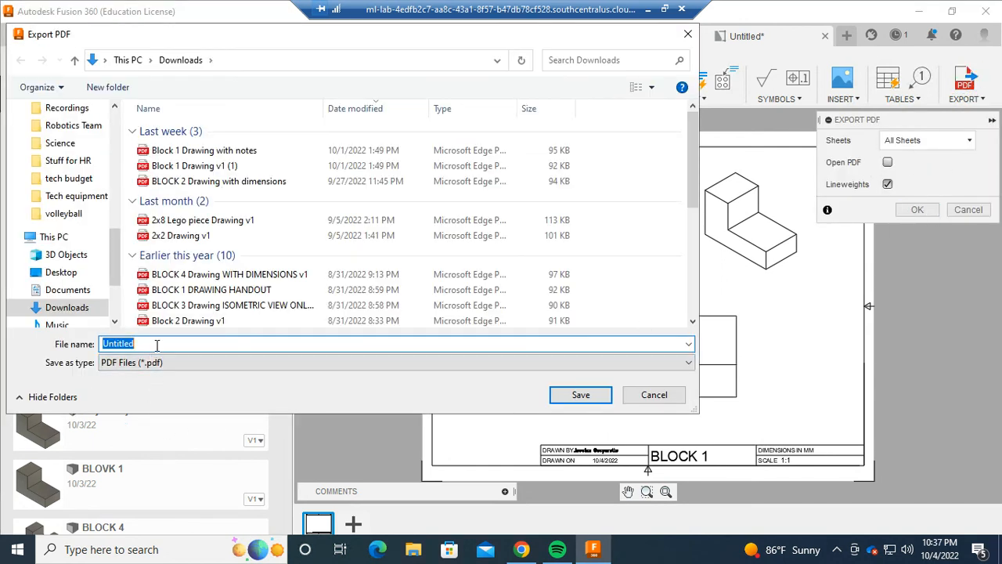
{"action": "type", "text": "Block"}
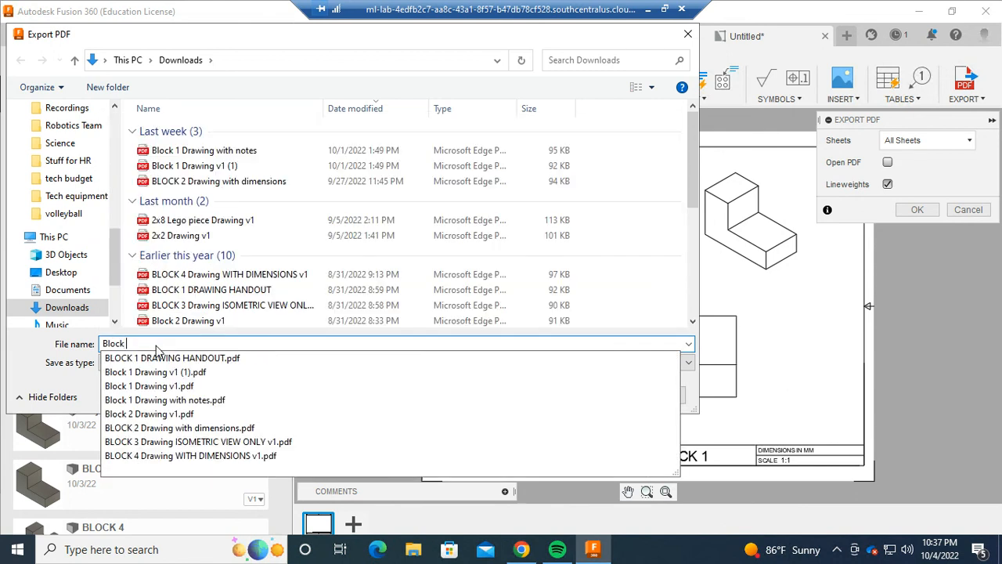
{"action": "type", "text": " 1 Drawing"}
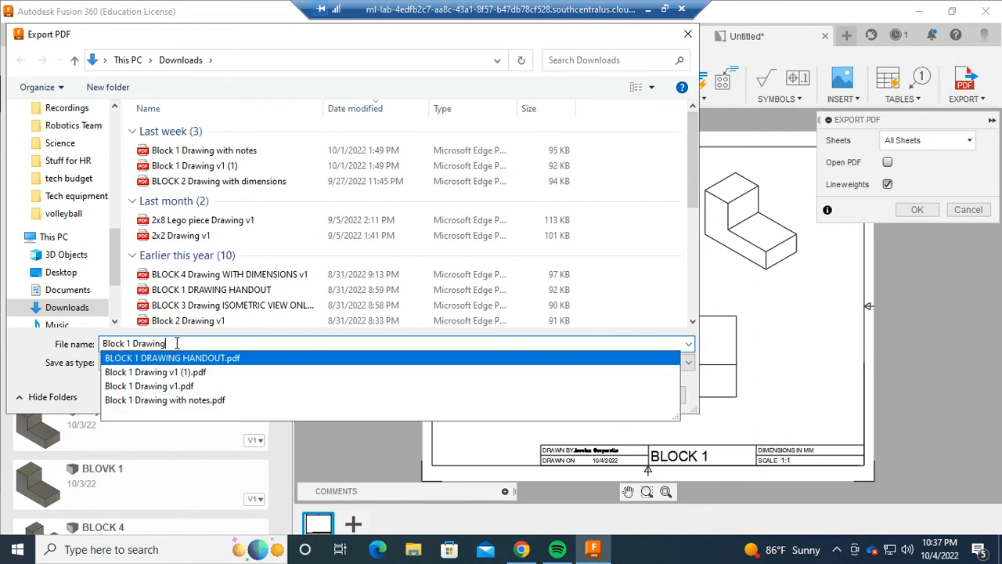
{"action": "left_click", "coordinate": [688, 34]}
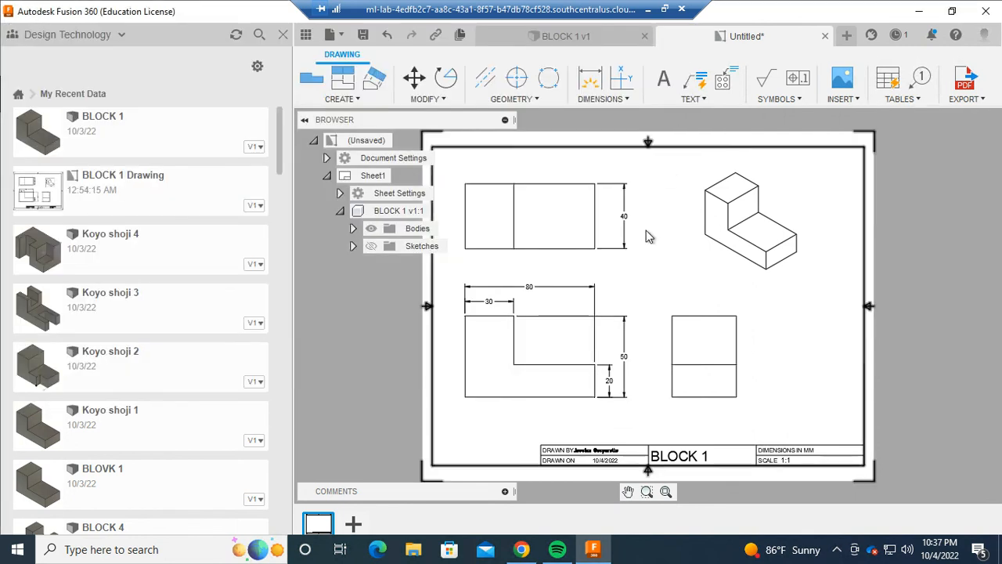